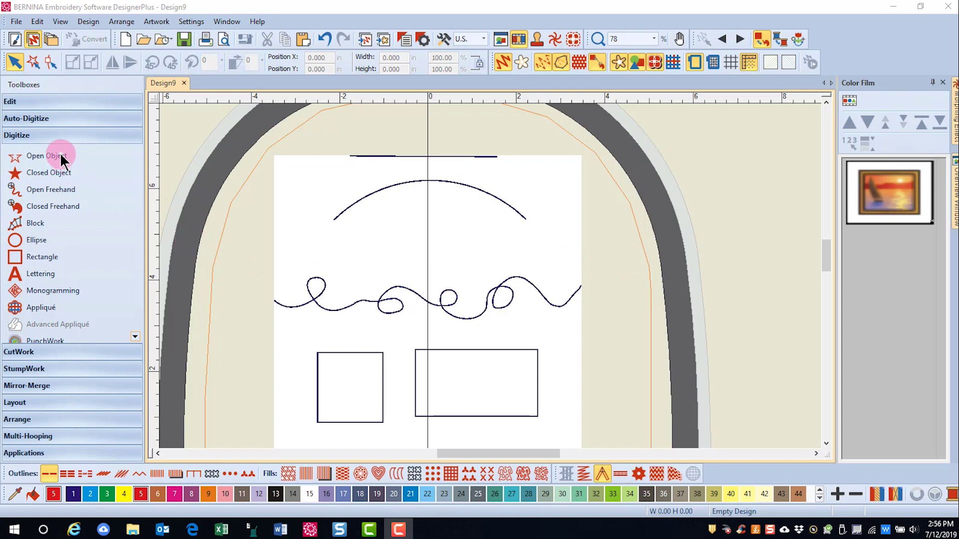
Step: Stitch a straight open-object line across the template's top guide in colour 5
{"action": "left_click", "coordinate": [34, 157]}
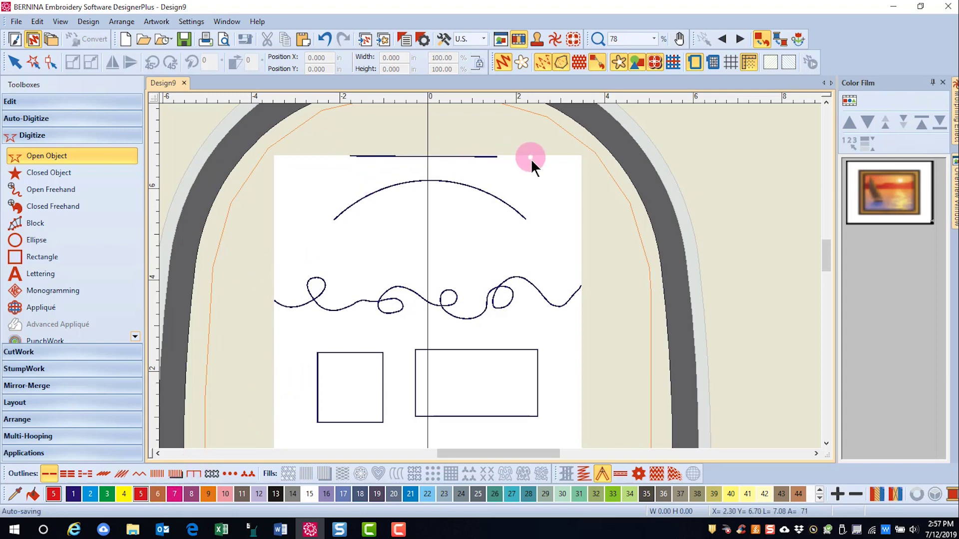
{"action": "left_click", "coordinate": [349, 156]}
{"action": "left_click", "coordinate": [500, 158]}
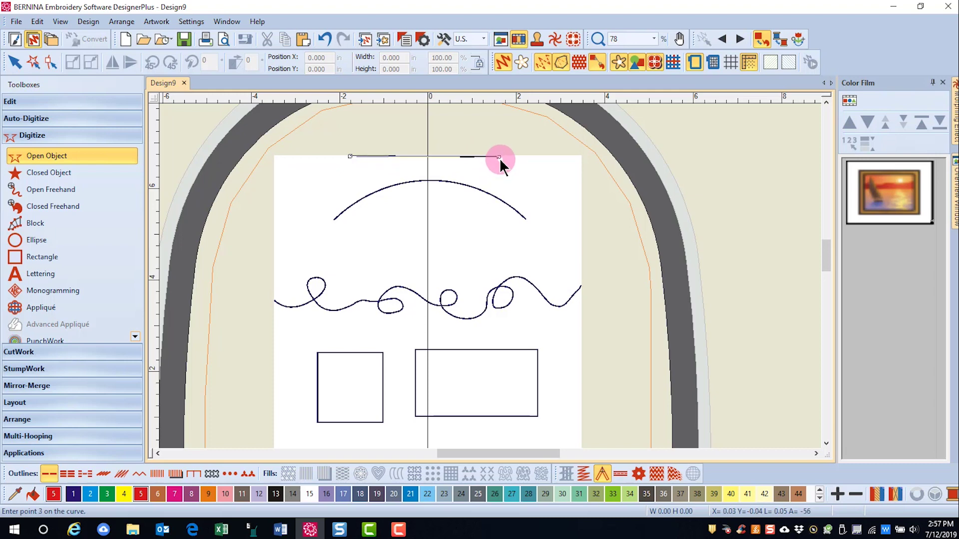
{"action": "key", "text": "Return"}
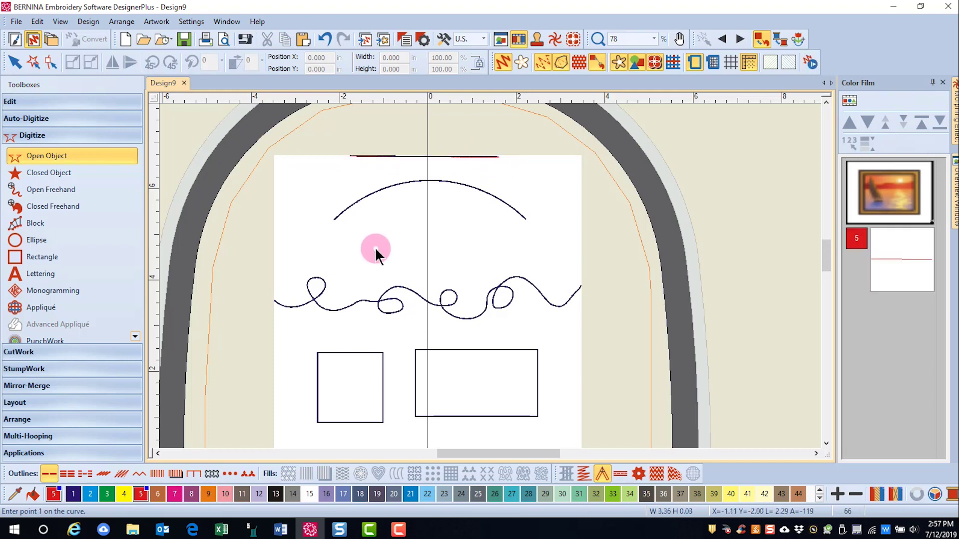
Step: Trace the upper arc with an open-object curve through its left end, peak and right end
{"action": "left_click", "coordinate": [332, 219]}
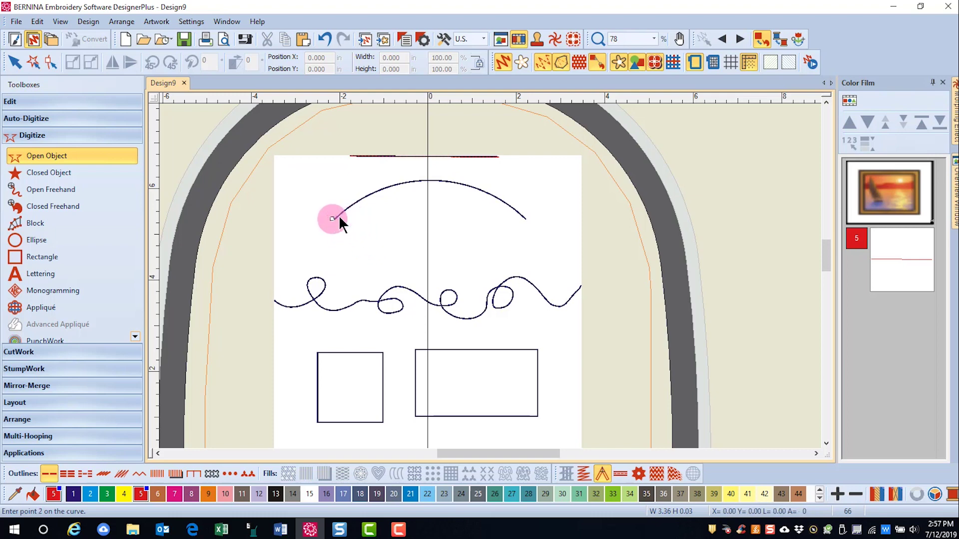
{"action": "left_click", "coordinate": [427, 181]}
{"action": "left_click", "coordinate": [526, 219]}
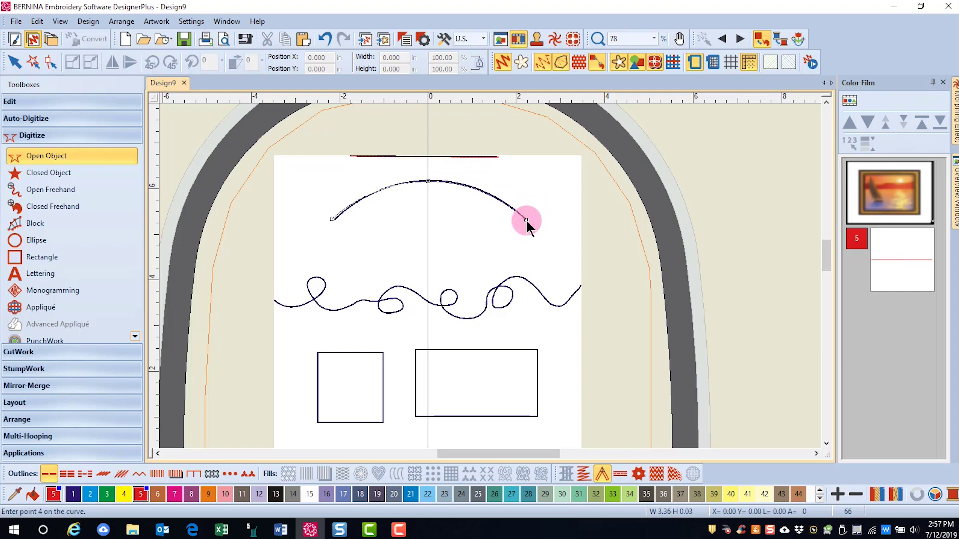
{"action": "key", "text": "Return"}
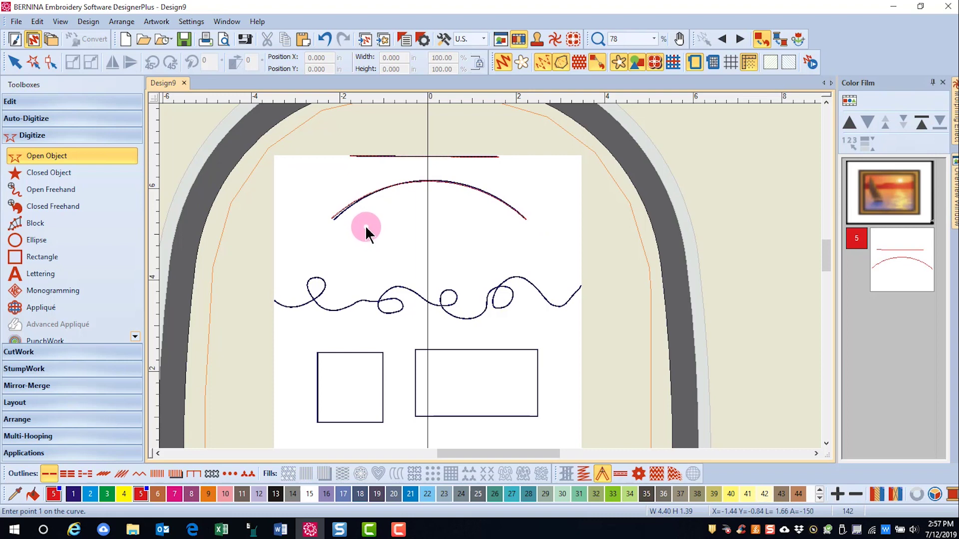
Step: Stitch a three-point open curve over the smaller lower arc, then select Open Freehand
{"action": "left_click", "coordinate": [365, 226]}
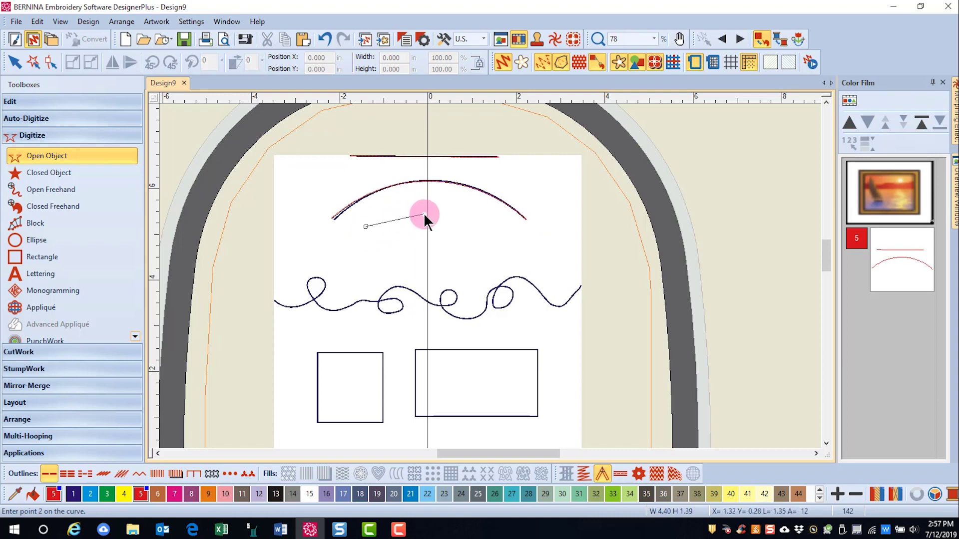
{"action": "left_click", "coordinate": [427, 213]}
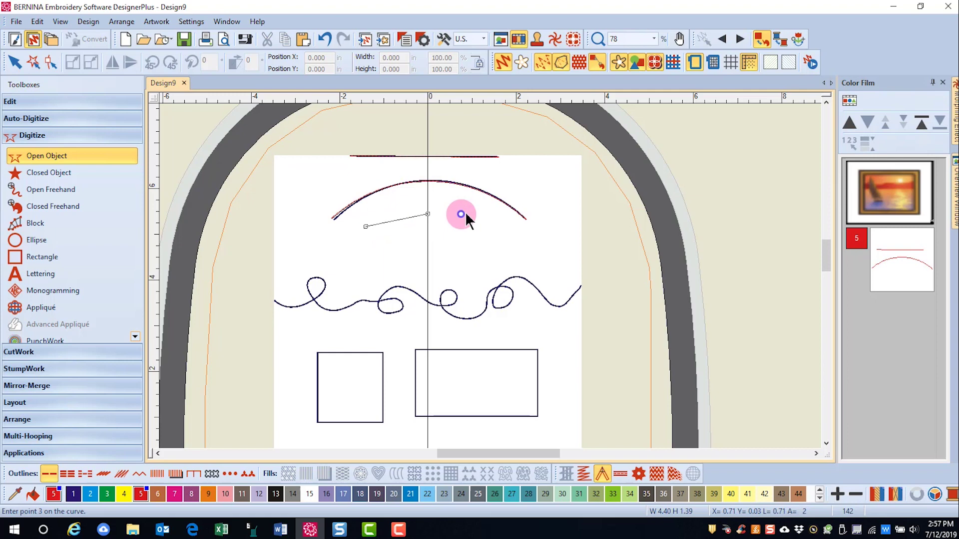
{"action": "left_click", "coordinate": [494, 233]}
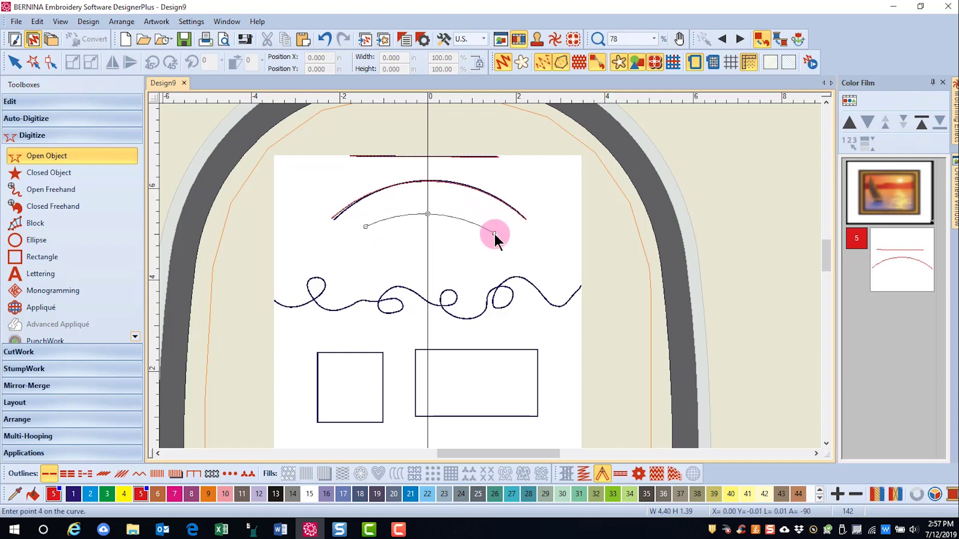
{"action": "key", "text": "Return"}
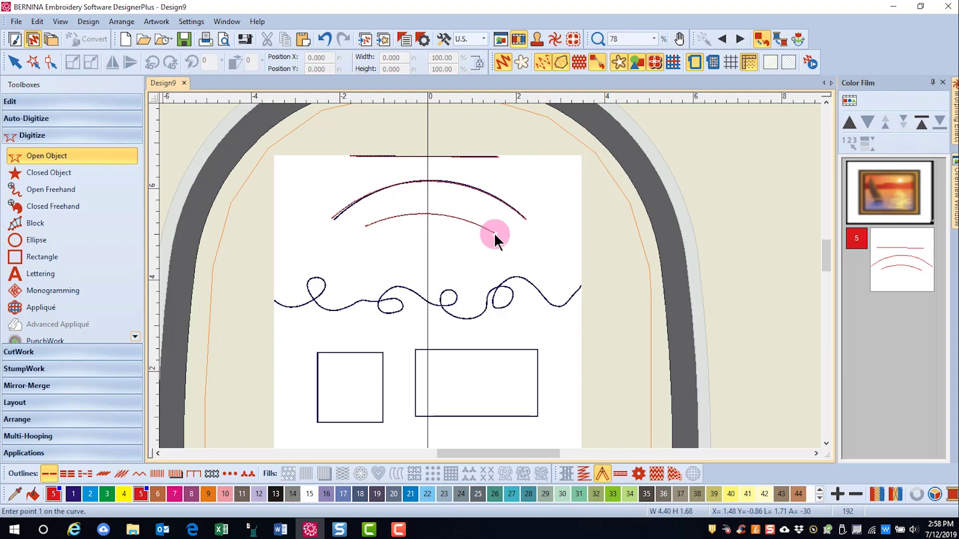
{"action": "left_click", "coordinate": [98, 196]}
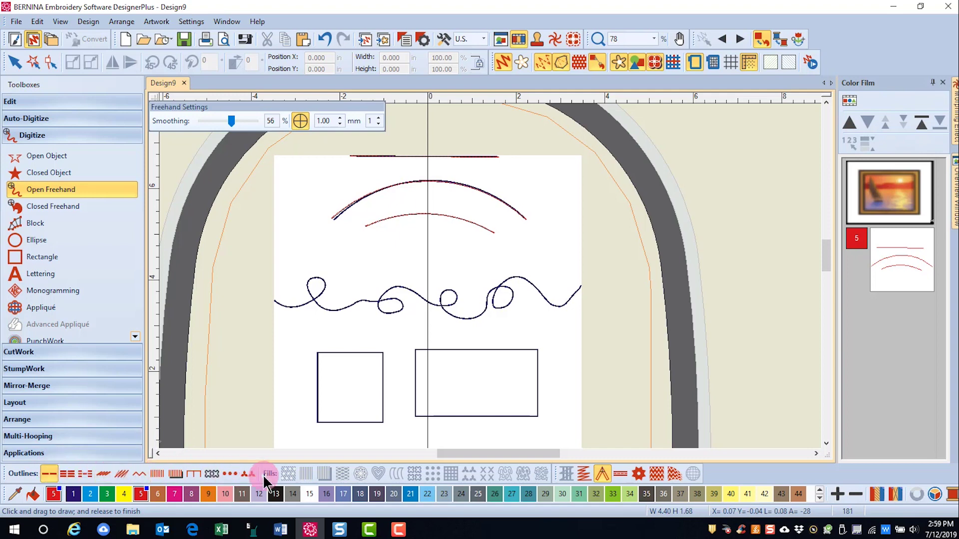
Step: Raise freehand smoothing to 100% and trace the looping wavy guide in one freehand stroke
{"action": "left_click", "coordinate": [250, 215]}
{"action": "left_click", "coordinate": [232, 118]}
{"action": "mouse_move", "coordinate": [231, 120]}
{"action": "left_mouse_down"}
{"action": "mouse_move", "coordinate": [263, 126]}
{"action": "mouse_move", "coordinate": [182, 138]}
{"action": "mouse_move", "coordinate": [215, 146]}
{"action": "left_mouse_up"}
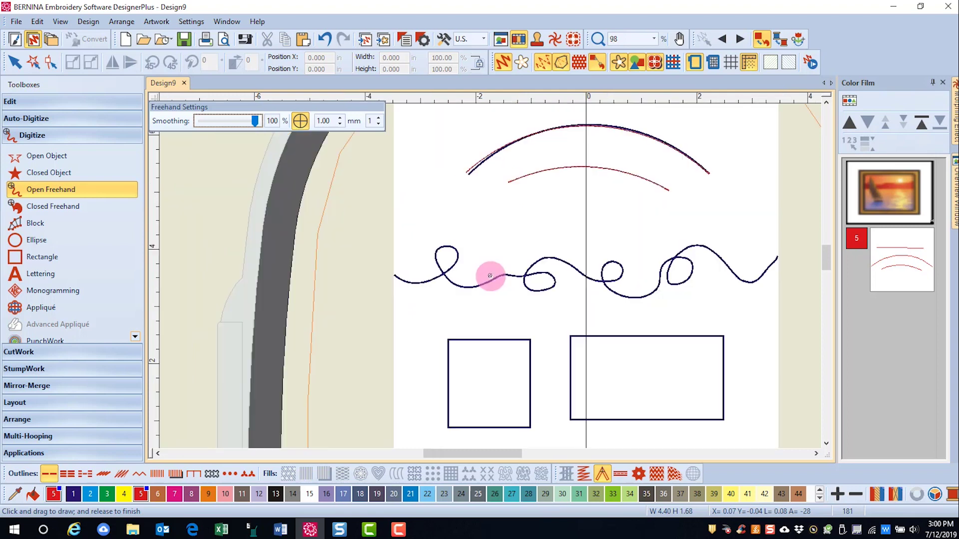
{"action": "scroll", "coordinate": [350, 294], "scroll_direction": "up", "scroll_amount": 1}
{"action": "left_click_drag", "start_coordinate": [484, 455], "coordinate": [499, 455]}
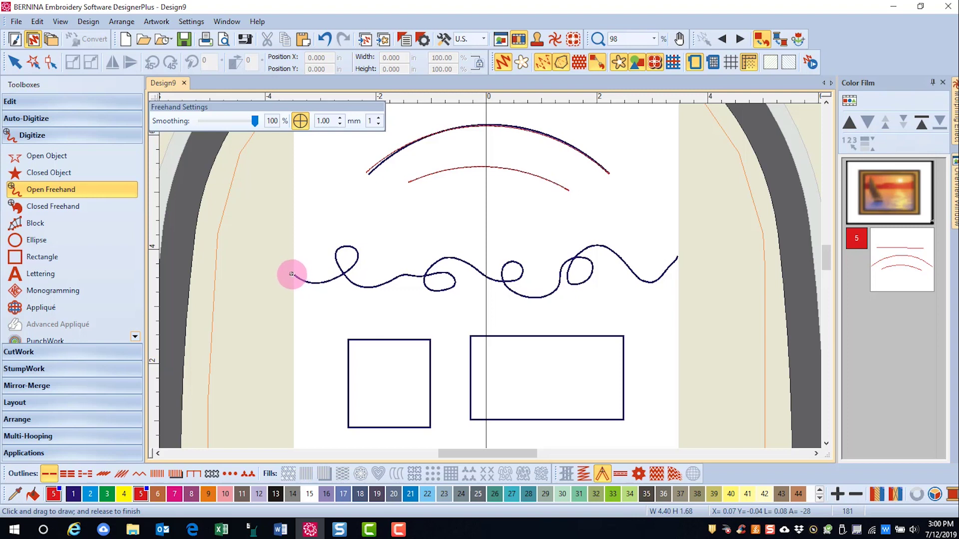
{"action": "mouse_move", "coordinate": [292, 274]}
{"action": "left_mouse_down"}
{"action": "mouse_move", "coordinate": [349, 273]}
{"action": "mouse_move", "coordinate": [358, 258]}
{"action": "mouse_move", "coordinate": [348, 247]}
{"action": "mouse_move", "coordinate": [337, 259]}
{"action": "mouse_move", "coordinate": [356, 287]}
{"action": "mouse_move", "coordinate": [422, 273]}
{"action": "mouse_move", "coordinate": [444, 281]}
{"action": "mouse_move", "coordinate": [440, 295]}
{"action": "mouse_move", "coordinate": [418, 284]}
{"action": "mouse_move", "coordinate": [437, 258]}
{"action": "mouse_move", "coordinate": [516, 284]}
{"action": "mouse_move", "coordinate": [524, 275]}
{"action": "mouse_move", "coordinate": [513, 263]}
{"action": "mouse_move", "coordinate": [505, 277]}
{"action": "mouse_move", "coordinate": [530, 299]}
{"action": "mouse_move", "coordinate": [580, 257]}
{"action": "mouse_move", "coordinate": [598, 269]}
{"action": "mouse_move", "coordinate": [588, 278]}
{"action": "mouse_move", "coordinate": [567, 272]}
{"action": "mouse_move", "coordinate": [597, 246]}
{"action": "mouse_move", "coordinate": [642, 287]}
{"action": "mouse_move", "coordinate": [678, 258]}
{"action": "left_mouse_up"}
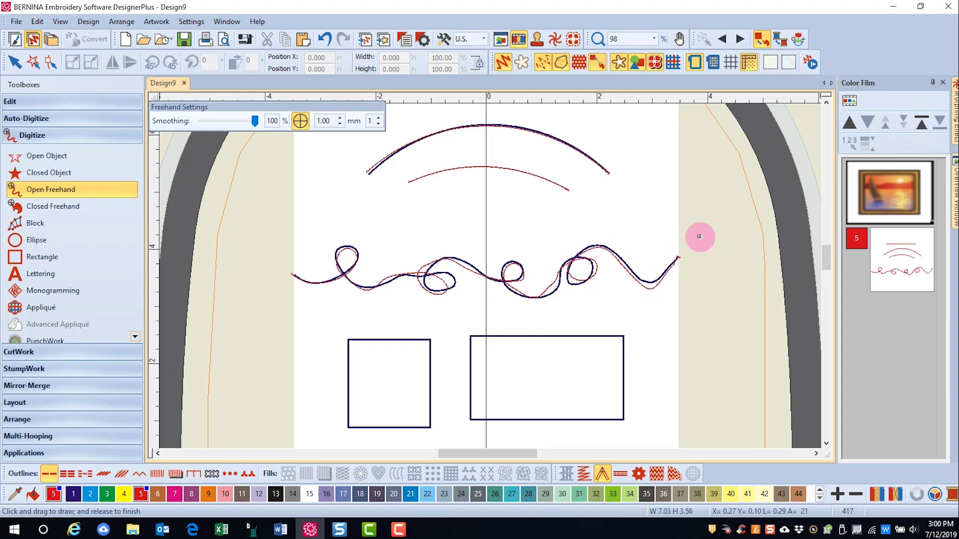
{"action": "scroll", "coordinate": [796, 294], "scroll_direction": "down", "scroll_amount": 3}
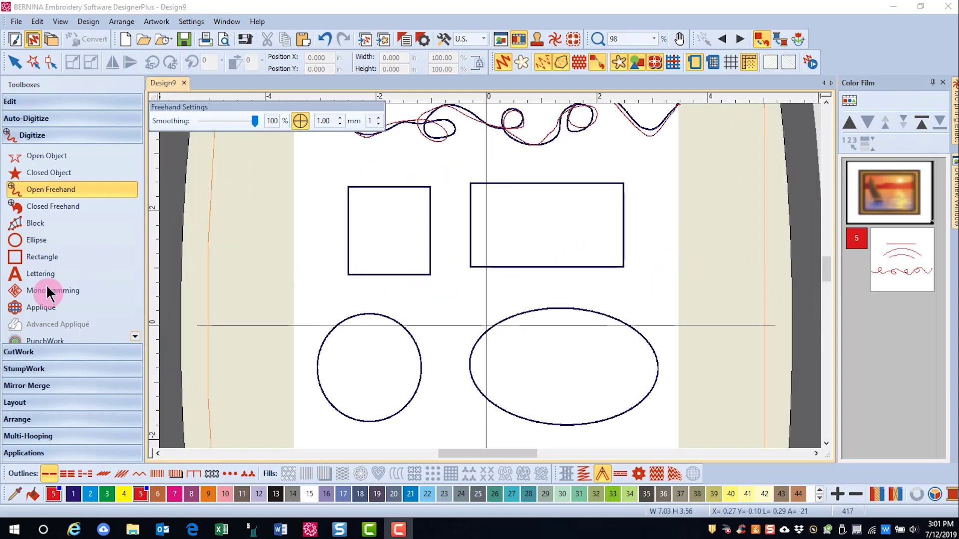
Step: Draw solid-fill rectangles corner to corner over the template square and the wide box
{"action": "left_click", "coordinate": [40, 259]}
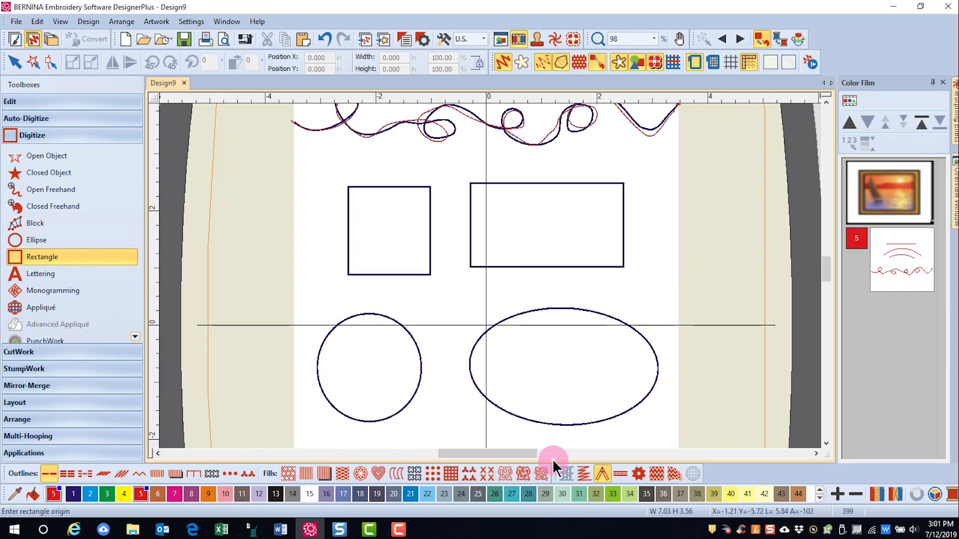
{"action": "left_click", "coordinate": [288, 474]}
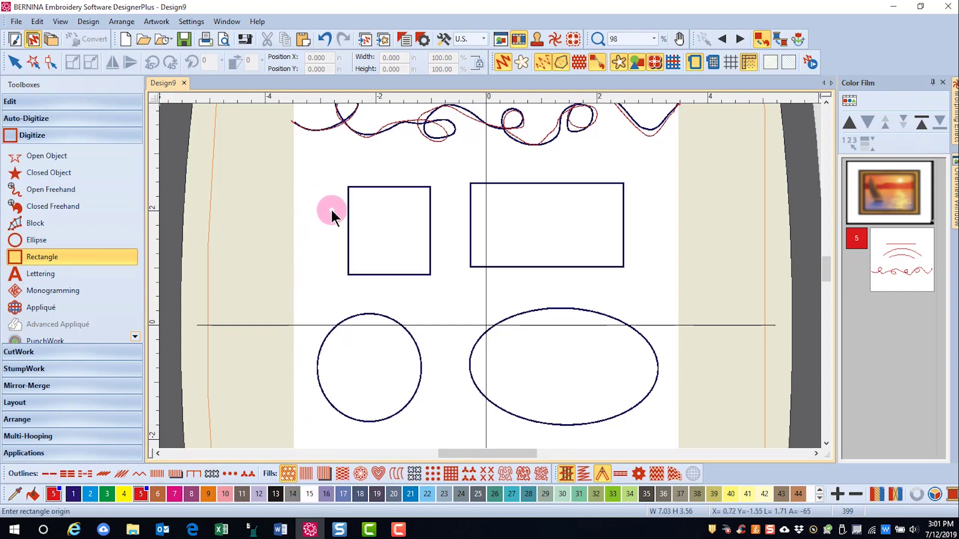
{"action": "left_click", "coordinate": [348, 188]}
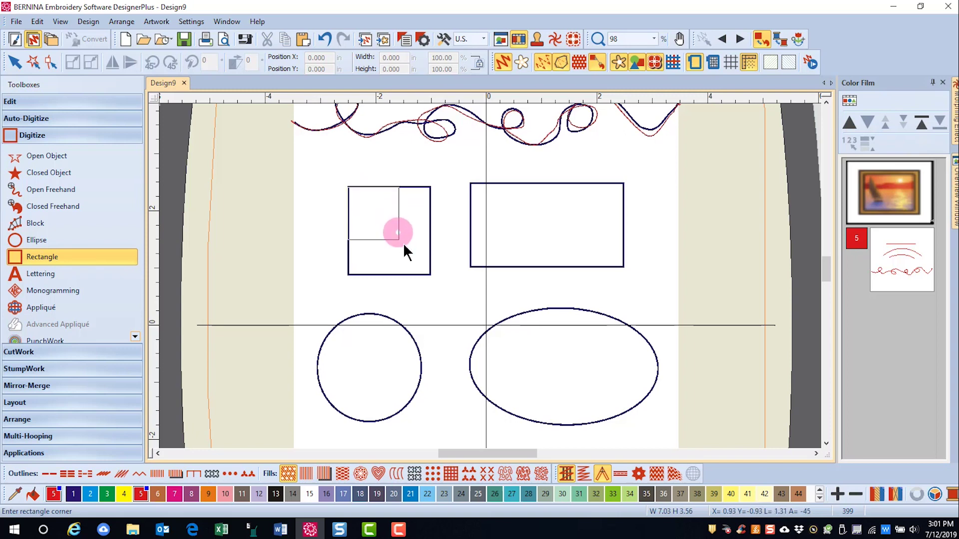
{"action": "left_click", "coordinate": [427, 274]}
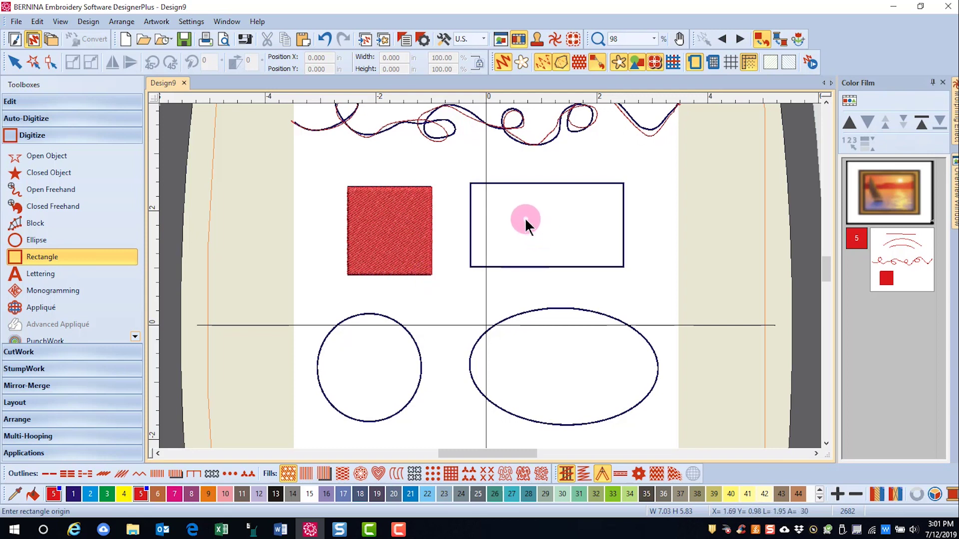
{"action": "left_click", "coordinate": [470, 185]}
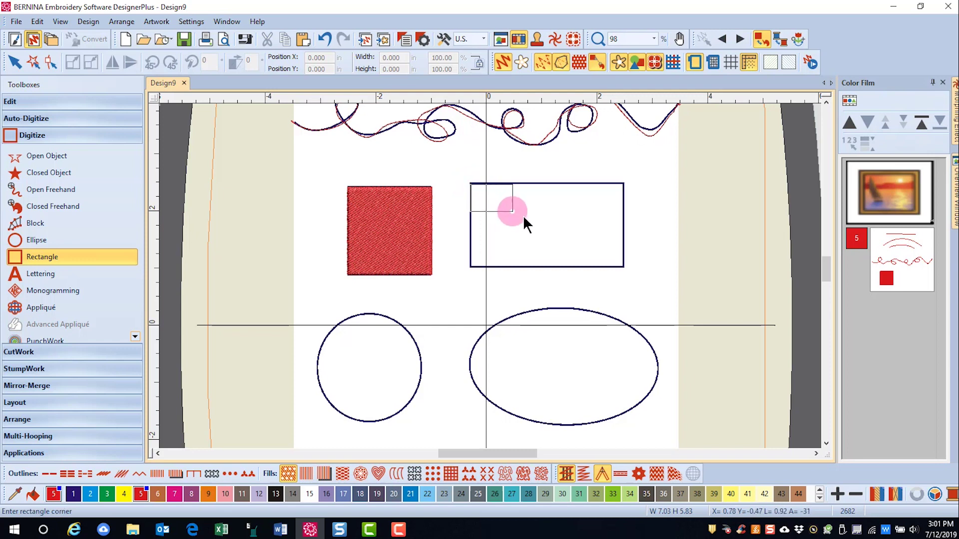
{"action": "left_click", "coordinate": [625, 267]}
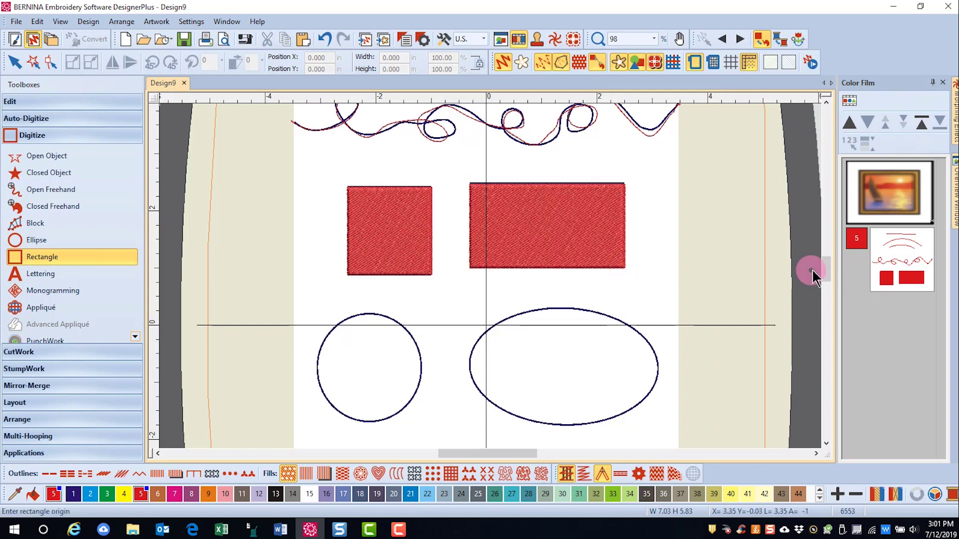
Step: Pick the Ellipse tool with a plain outline stitch and trace the template circle
{"action": "scroll", "coordinate": [825, 274], "scroll_direction": "down", "scroll_amount": 1}
{"action": "left_click_drag", "start_coordinate": [825, 273], "coordinate": [824, 283]}
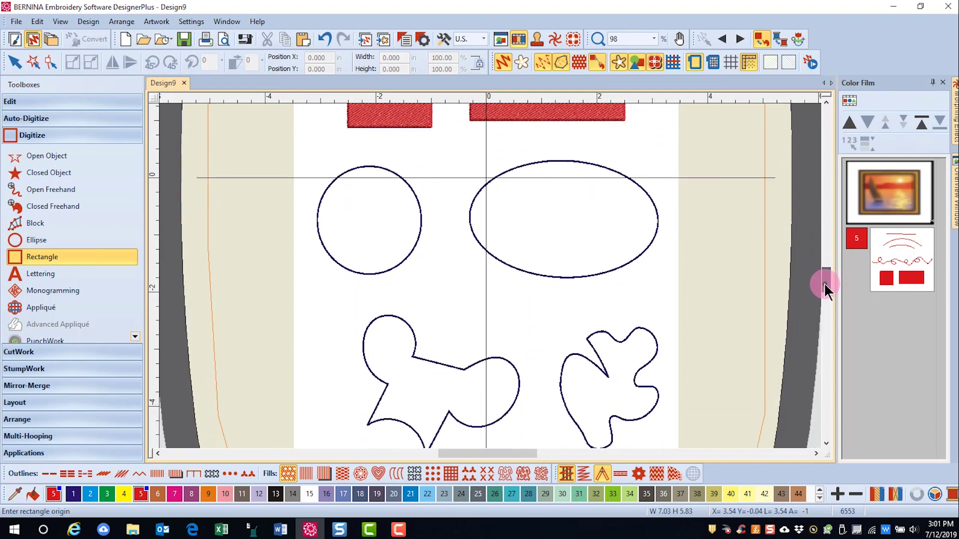
{"action": "left_click", "coordinate": [21, 238]}
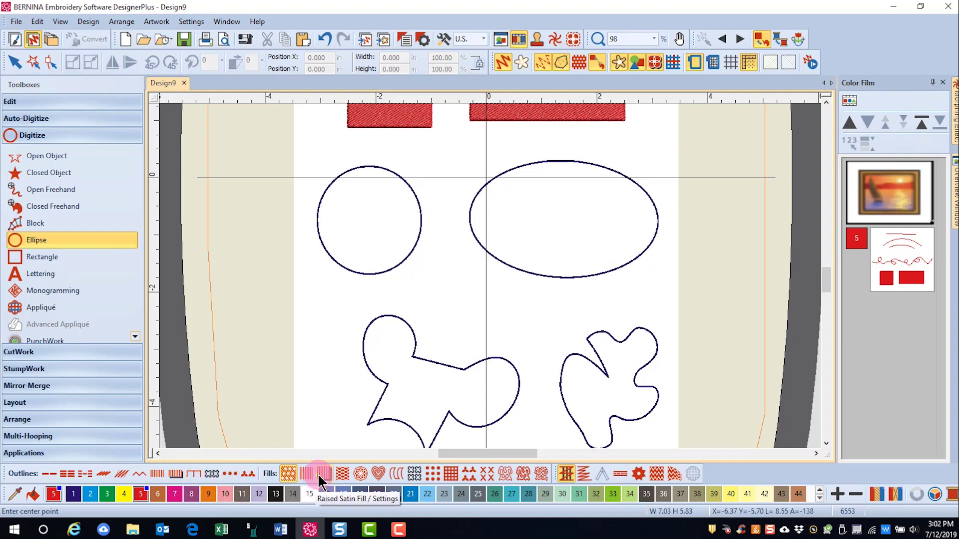
{"action": "left_click", "coordinate": [102, 473]}
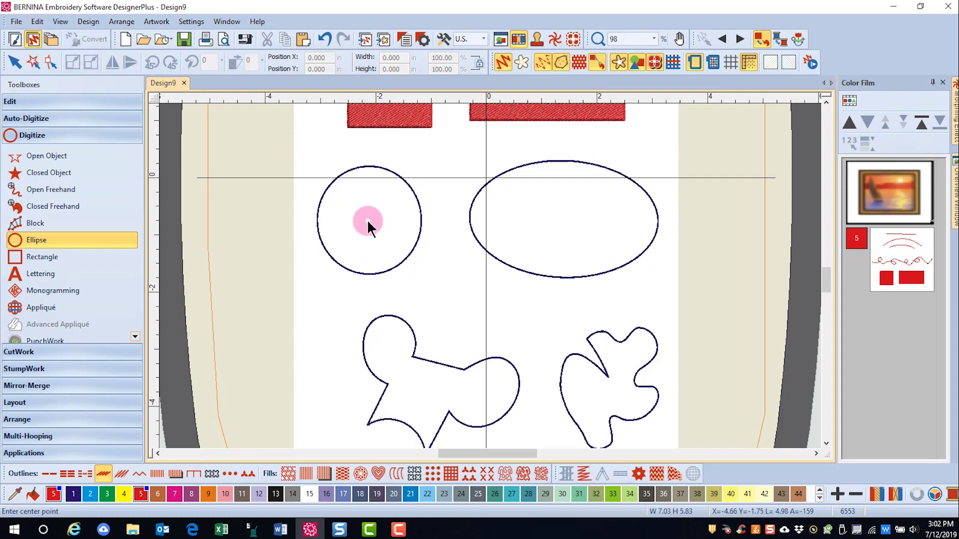
{"action": "left_click", "coordinate": [368, 220]}
{"action": "left_click", "coordinate": [368, 221]}
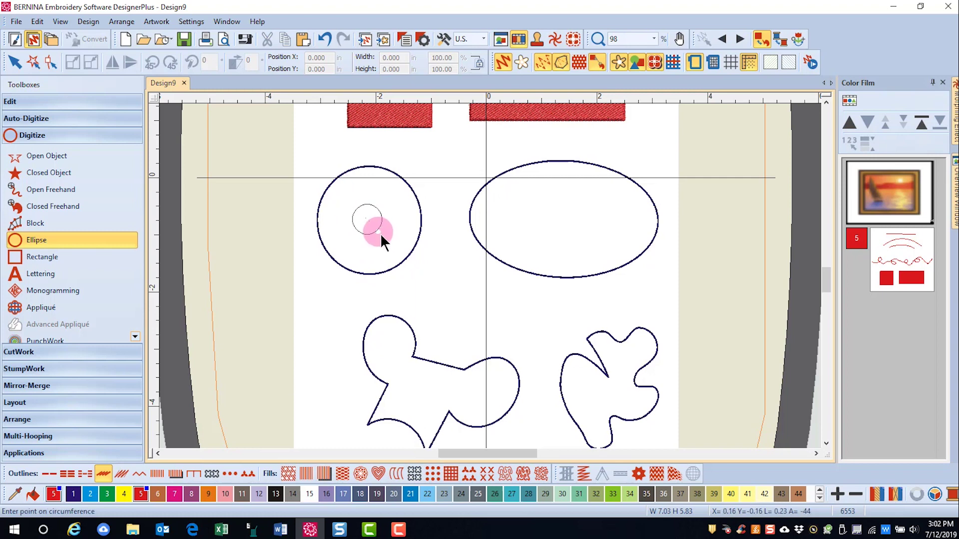
{"action": "left_click", "coordinate": [402, 263]}
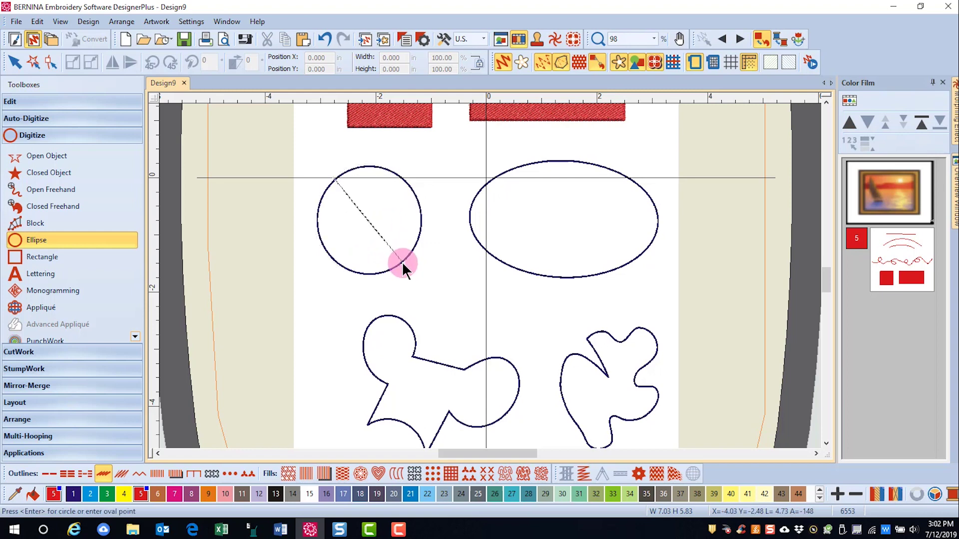
{"action": "key", "text": "Return"}
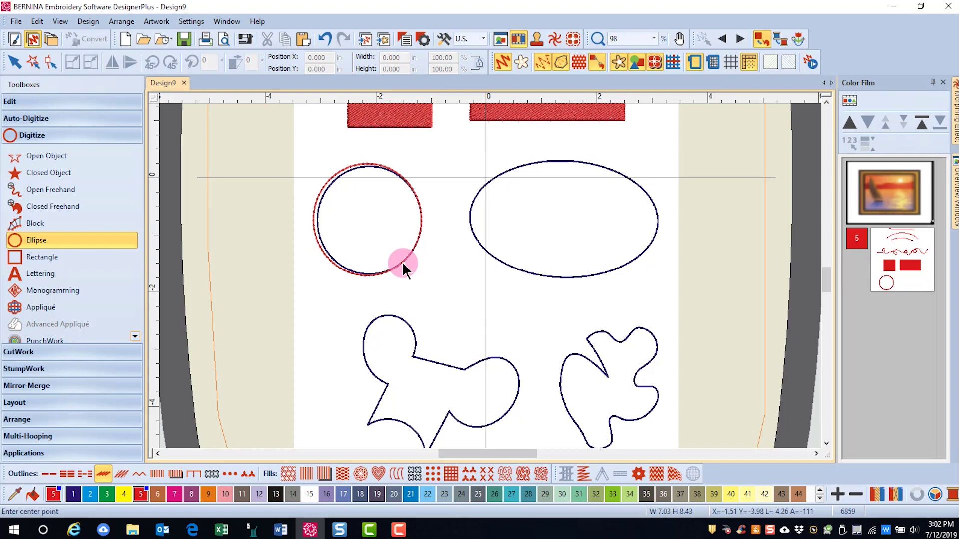
Step: Trace the template oval by setting its centre, width and height
{"action": "left_click", "coordinate": [563, 219]}
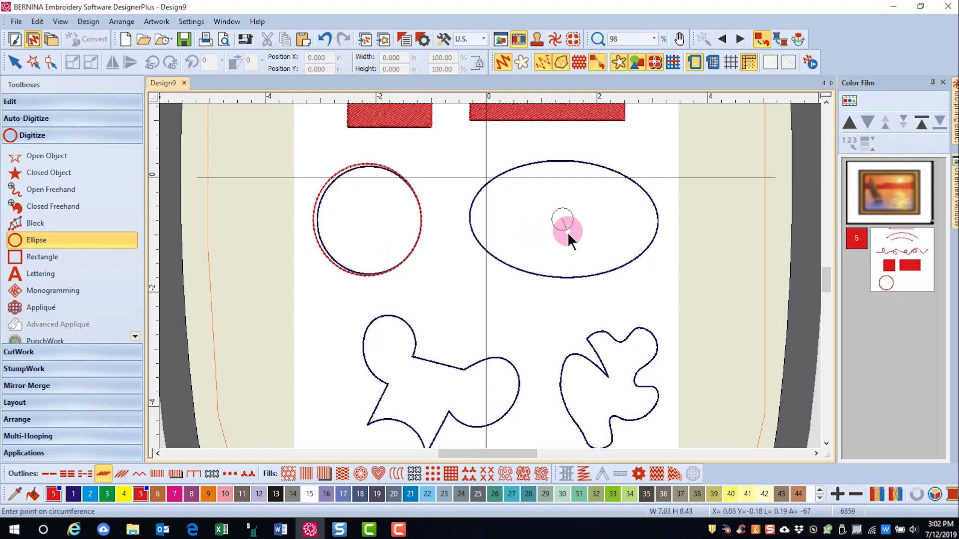
{"action": "left_click", "coordinate": [564, 277]}
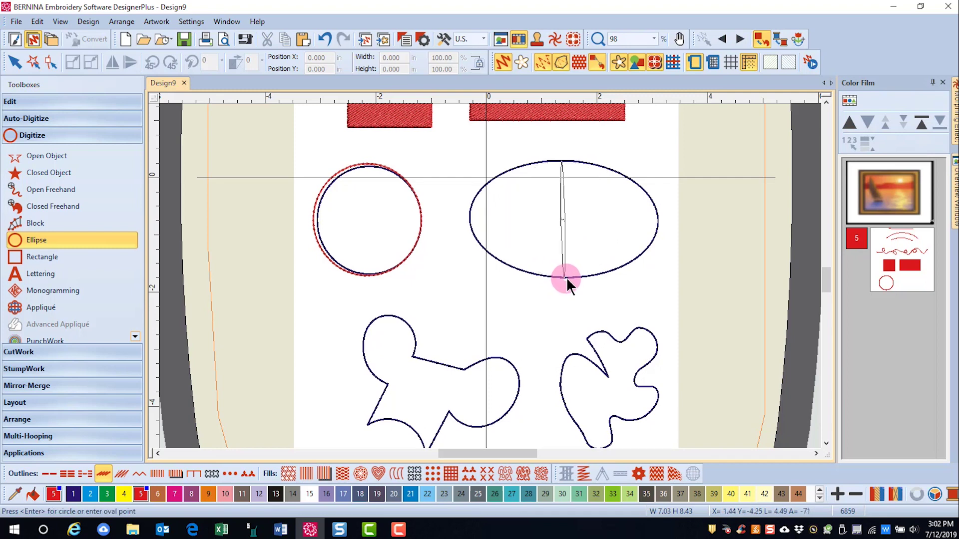
{"action": "left_click", "coordinate": [659, 277]}
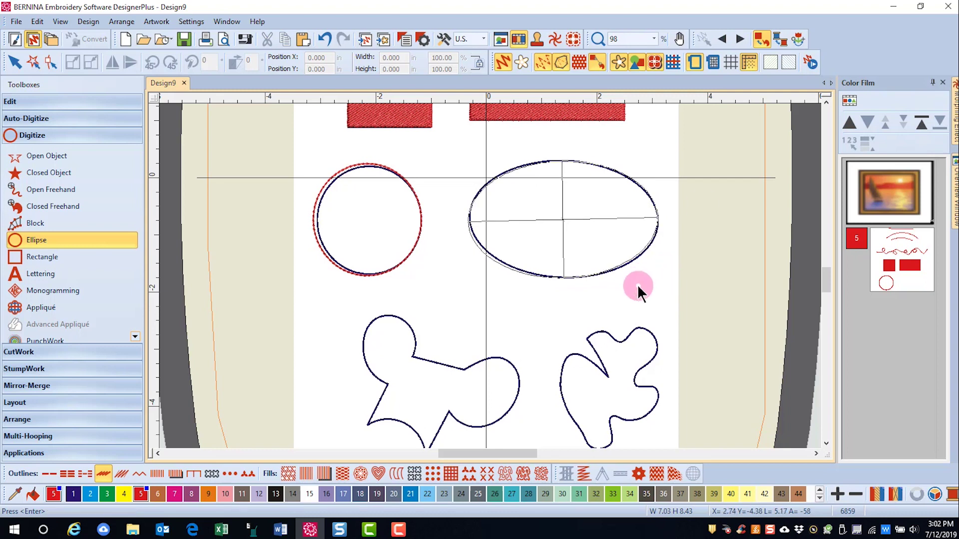
{"action": "key", "text": "Return"}
{"action": "scroll", "coordinate": [637, 287], "scroll_direction": "down", "scroll_amount": 3}
Step: With Step Fill and Closed Object, outline the left shape's notches and top lobe
{"action": "left_click", "coordinate": [290, 479]}
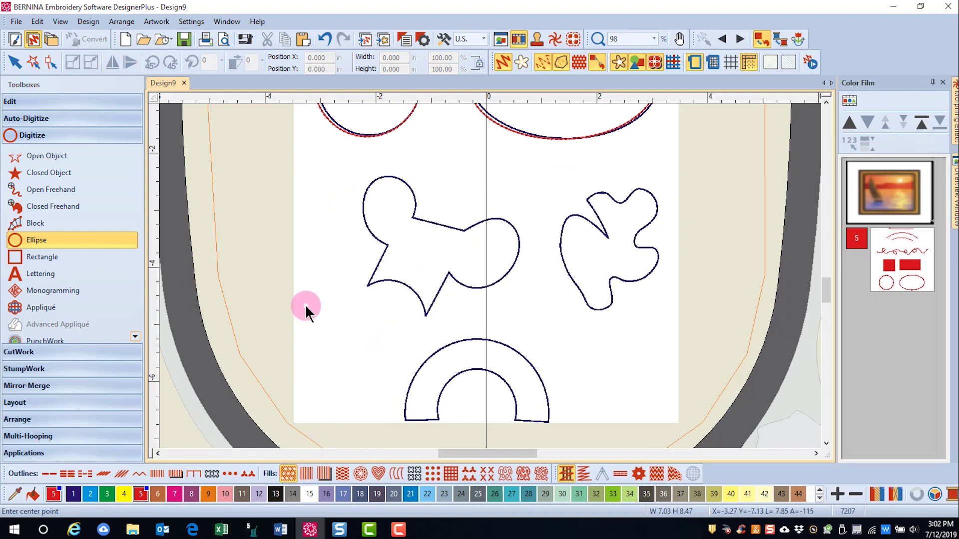
{"action": "left_click", "coordinate": [61, 174]}
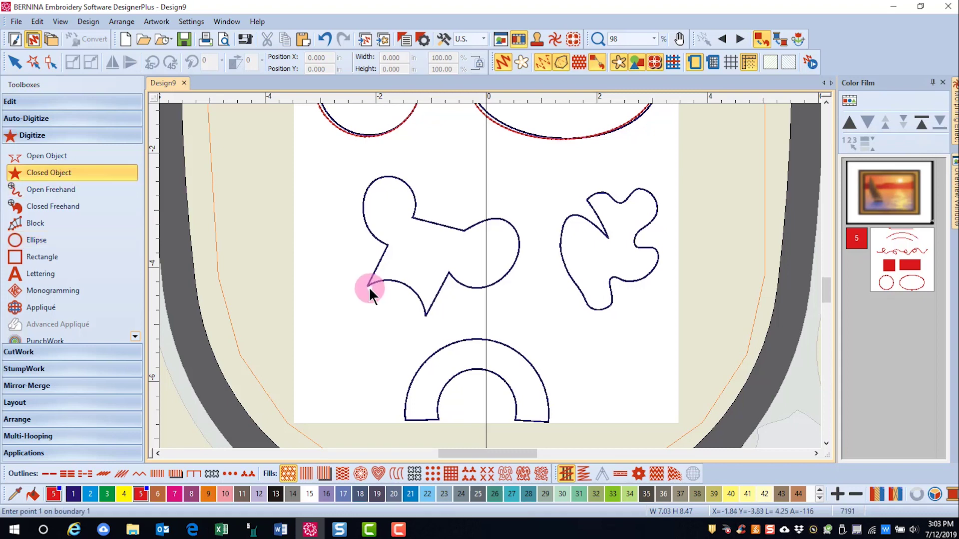
{"action": "left_click", "coordinate": [384, 253]}
{"action": "left_click", "coordinate": [368, 285]}
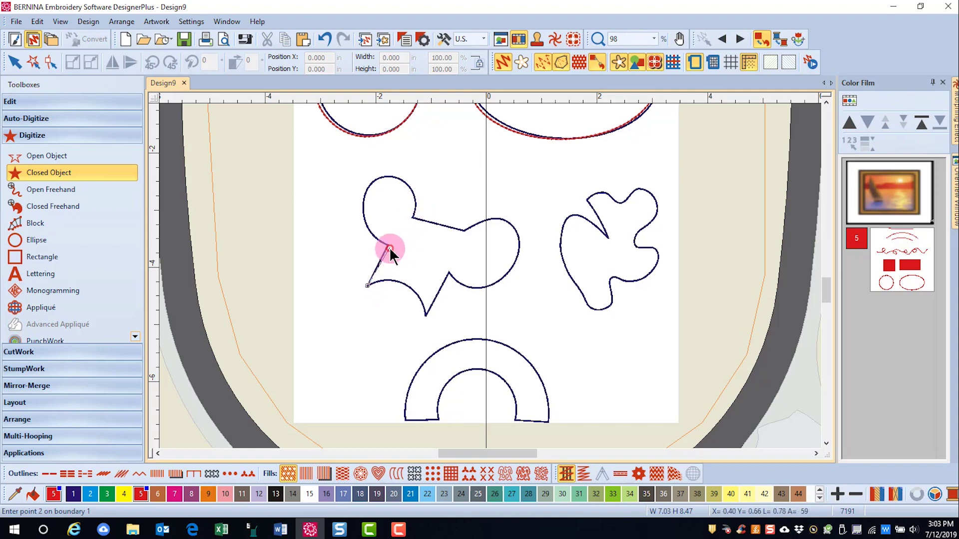
{"action": "left_click", "coordinate": [387, 246]}
{"action": "left_click", "coordinate": [362, 214]}
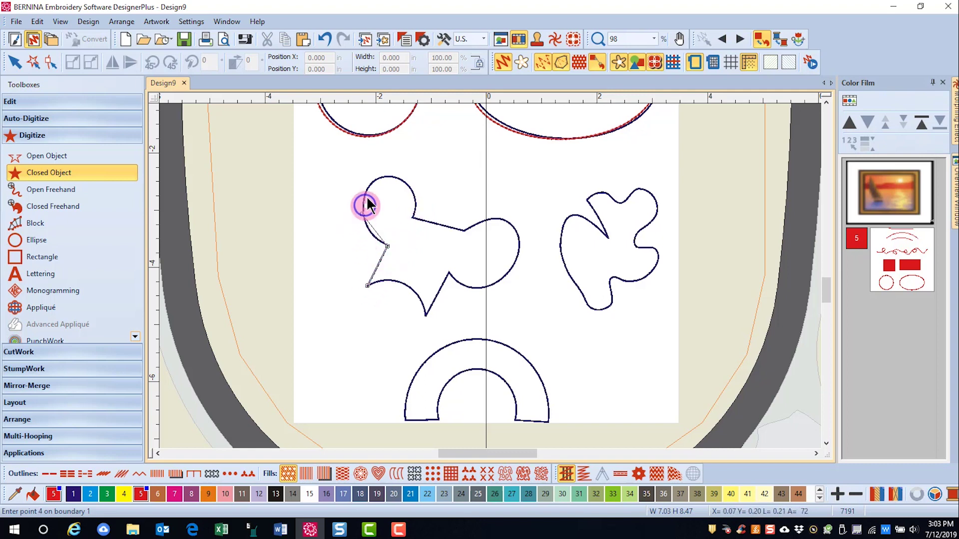
{"action": "left_click", "coordinate": [384, 177]}
{"action": "left_click", "coordinate": [414, 191]}
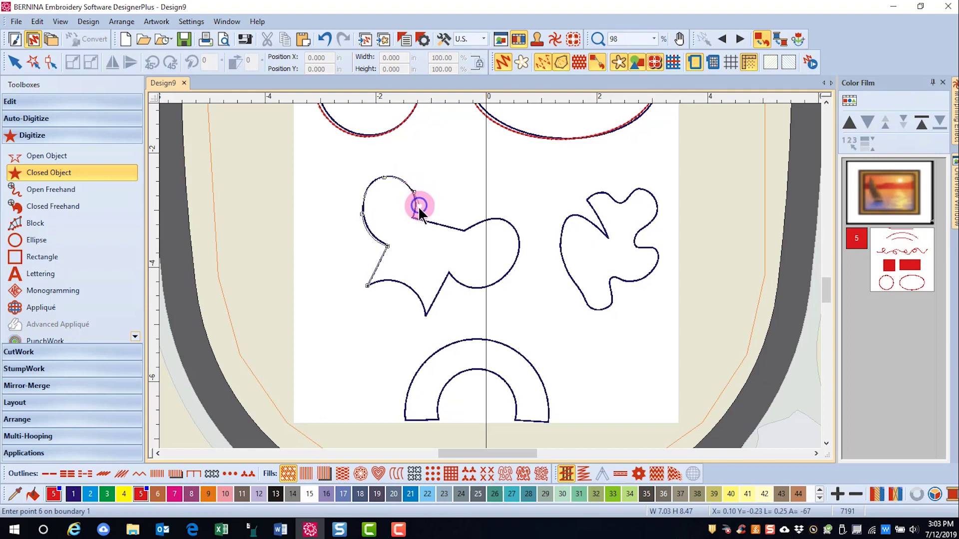
{"action": "left_click", "coordinate": [412, 218]}
Step: Continue around the right lobe and bottom tip, closing the left shape as a step fill
{"action": "left_click", "coordinate": [464, 231]}
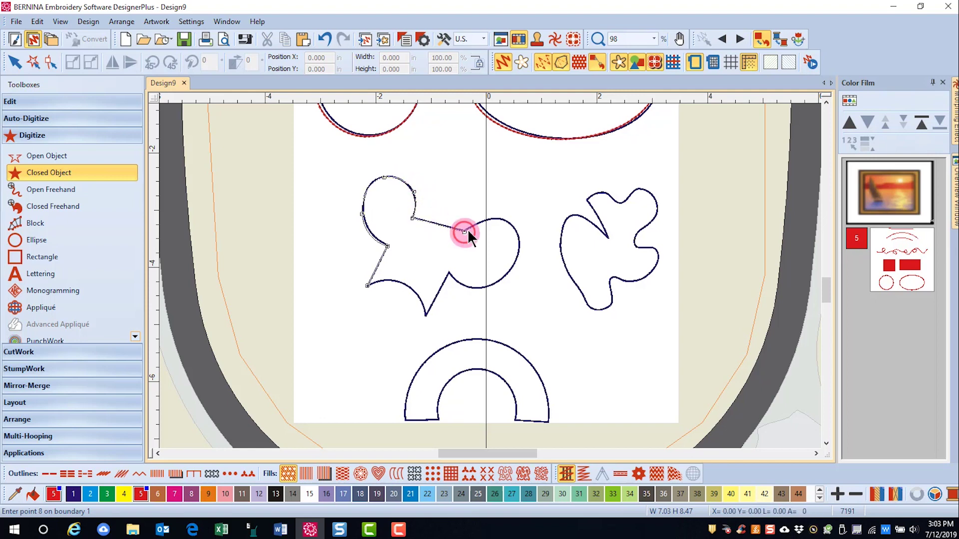
{"action": "left_click", "coordinate": [497, 219]}
{"action": "left_click", "coordinate": [519, 246]}
{"action": "left_click", "coordinate": [496, 283]}
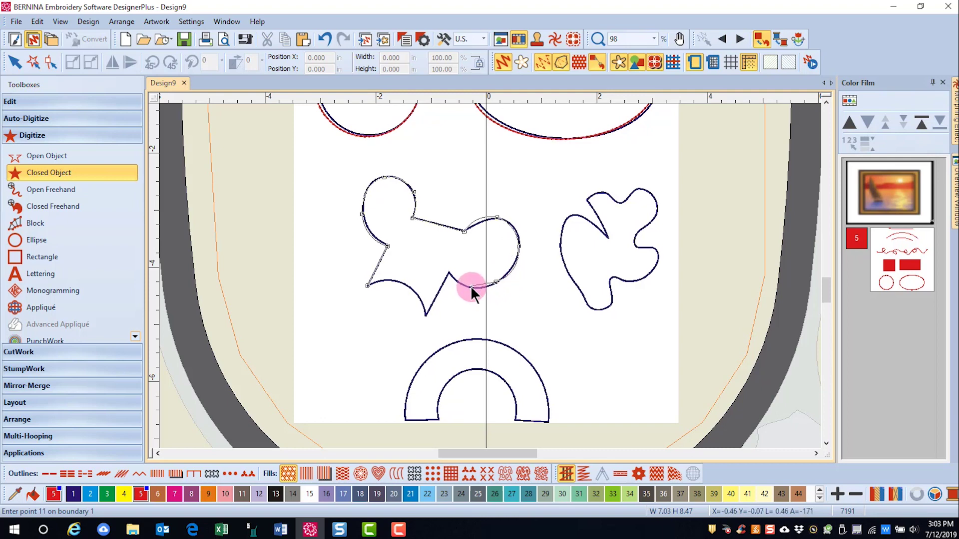
{"action": "left_click", "coordinate": [471, 286]}
{"action": "left_click", "coordinate": [448, 273]}
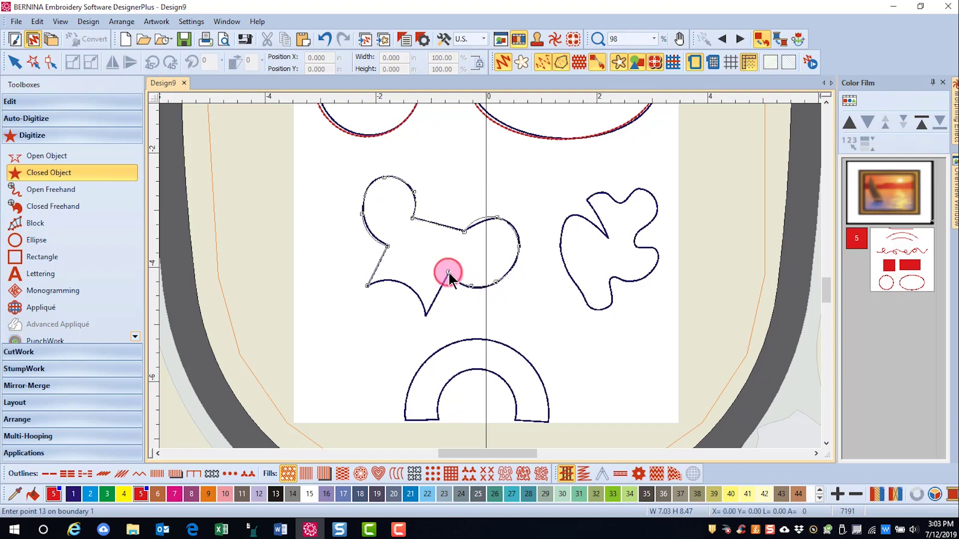
{"action": "left_click", "coordinate": [425, 315]}
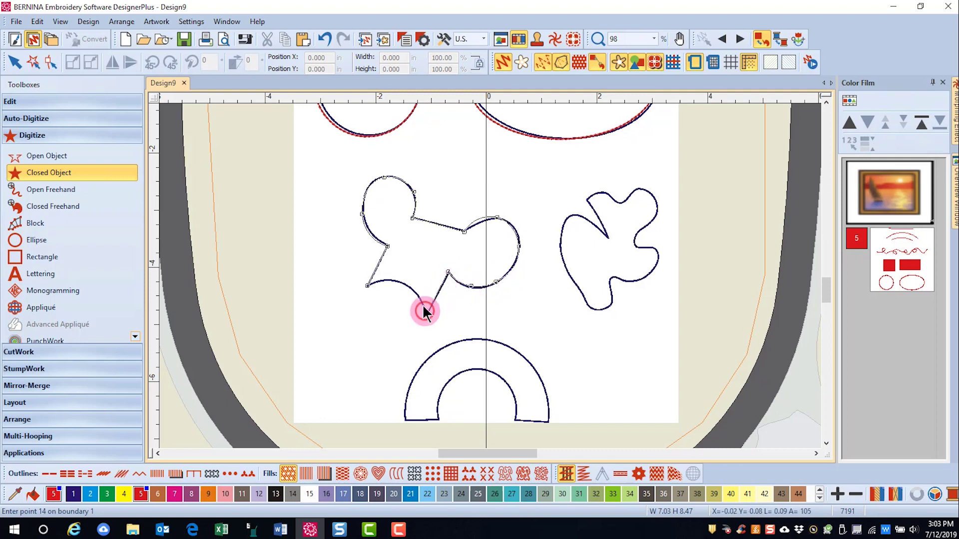
{"action": "left_click", "coordinate": [401, 284]}
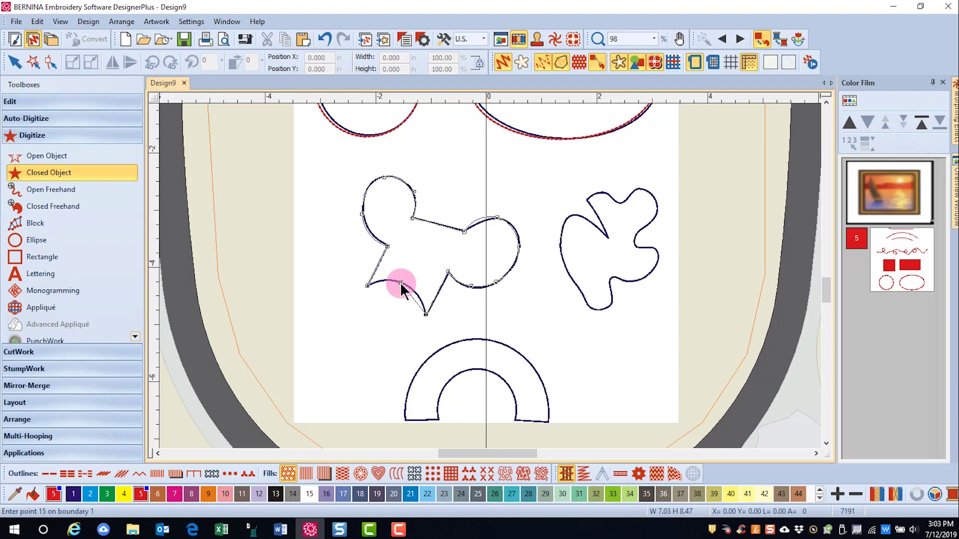
{"action": "key", "text": "Return"}
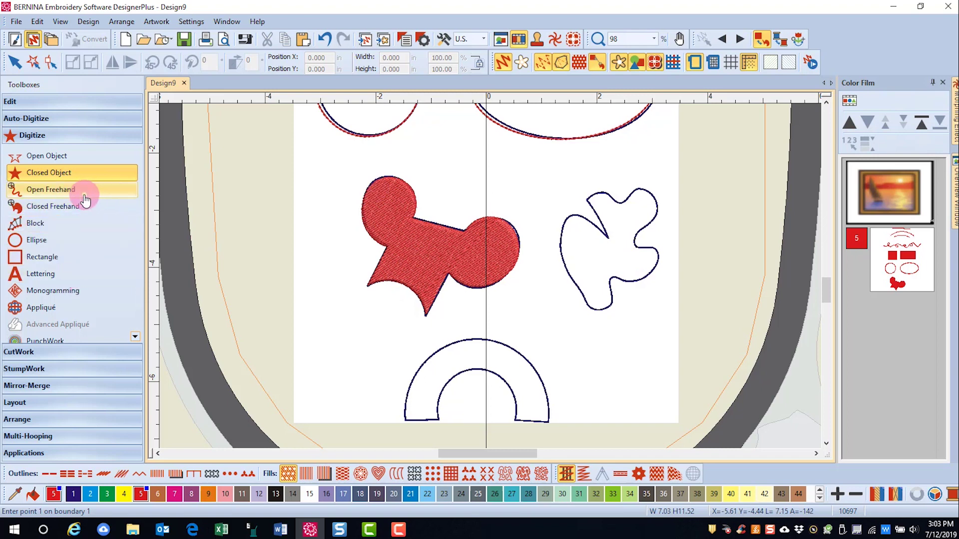
{"action": "left_click", "coordinate": [55, 207]}
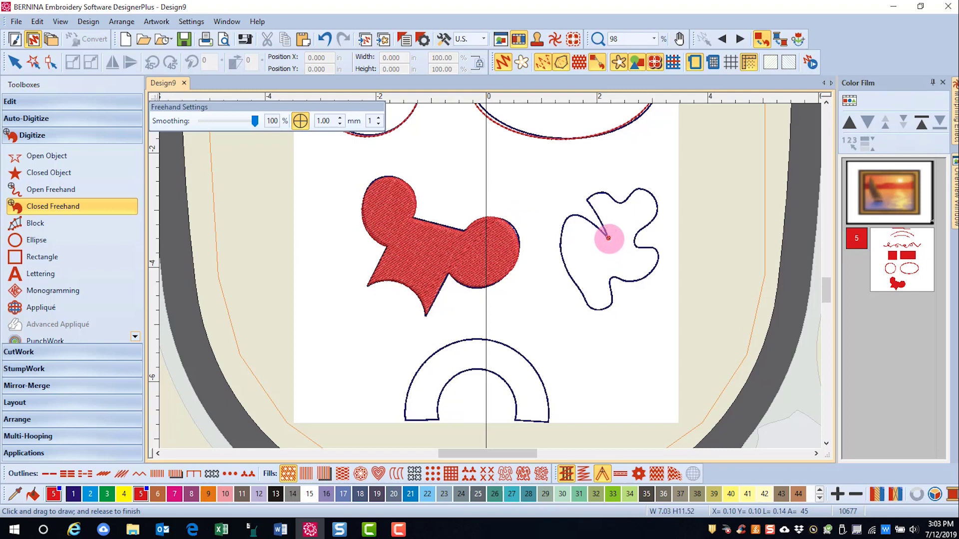
Step: Drag freehand around the right freeform shape's outline to create its filled object
{"action": "mouse_move", "coordinate": [608, 239]}
{"action": "left_mouse_down"}
{"action": "mouse_move", "coordinate": [585, 197]}
{"action": "mouse_move", "coordinate": [604, 193]}
{"action": "mouse_move", "coordinate": [621, 204]}
{"action": "mouse_move", "coordinate": [643, 192]}
{"action": "mouse_move", "coordinate": [656, 218]}
{"action": "mouse_move", "coordinate": [635, 240]}
{"action": "mouse_move", "coordinate": [657, 264]}
{"action": "mouse_move", "coordinate": [630, 282]}
{"action": "mouse_move", "coordinate": [615, 280]}
{"action": "mouse_move", "coordinate": [607, 309]}
{"action": "mouse_move", "coordinate": [593, 310]}
{"action": "mouse_move", "coordinate": [562, 260]}
{"action": "mouse_move", "coordinate": [559, 232]}
{"action": "mouse_move", "coordinate": [574, 215]}
{"action": "mouse_move", "coordinate": [590, 223]}
{"action": "left_mouse_up"}
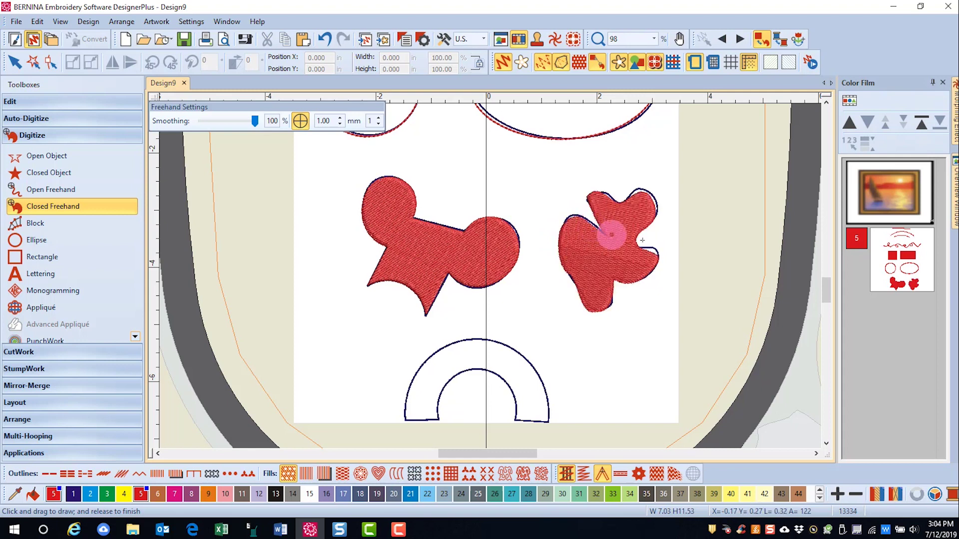